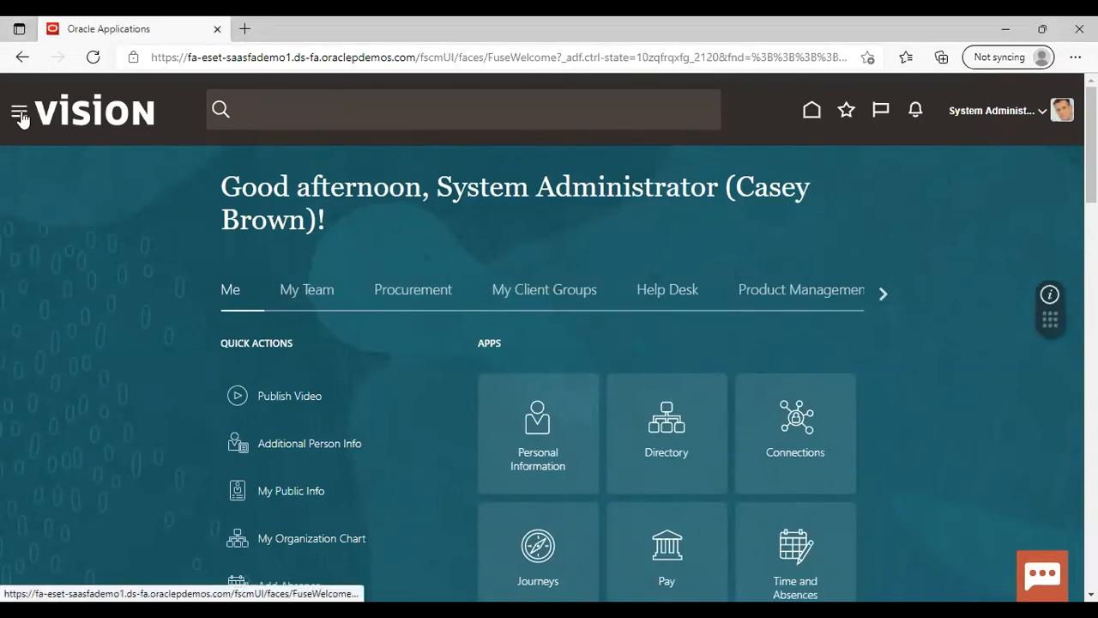
Step: Open the Manage Payment Process Request Templates page from the Payables Payments work area
{"action": "left_click", "coordinate": [19, 116]}
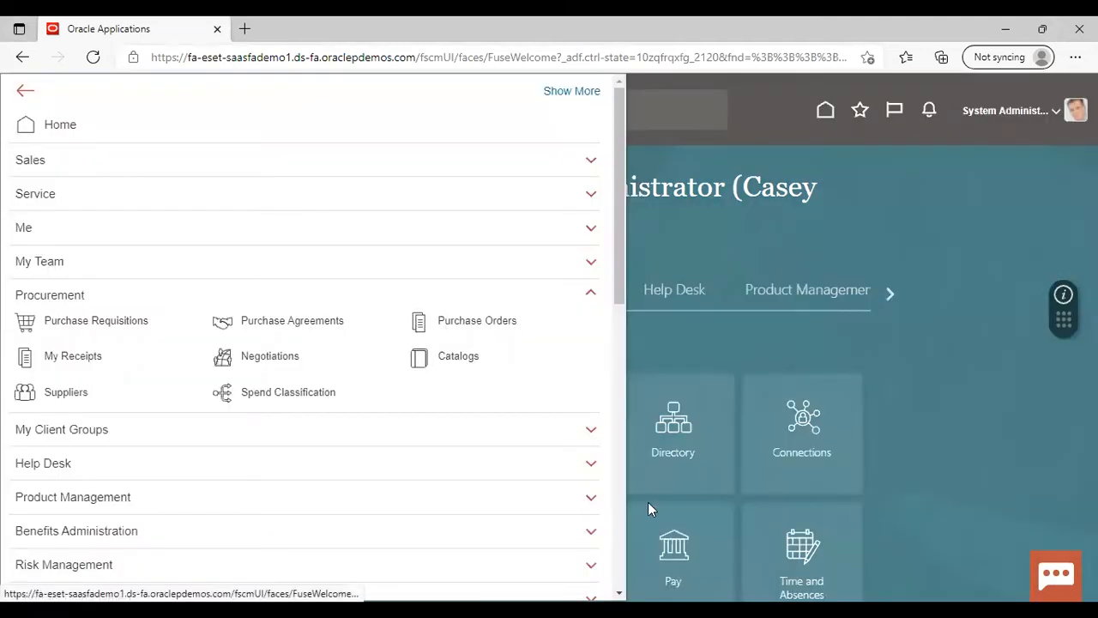
{"action": "scroll", "coordinate": [309, 343], "scroll_direction": "down", "scroll_amount": 3}
{"action": "scroll", "coordinate": [208, 326], "scroll_direction": "down", "scroll_amount": 4}
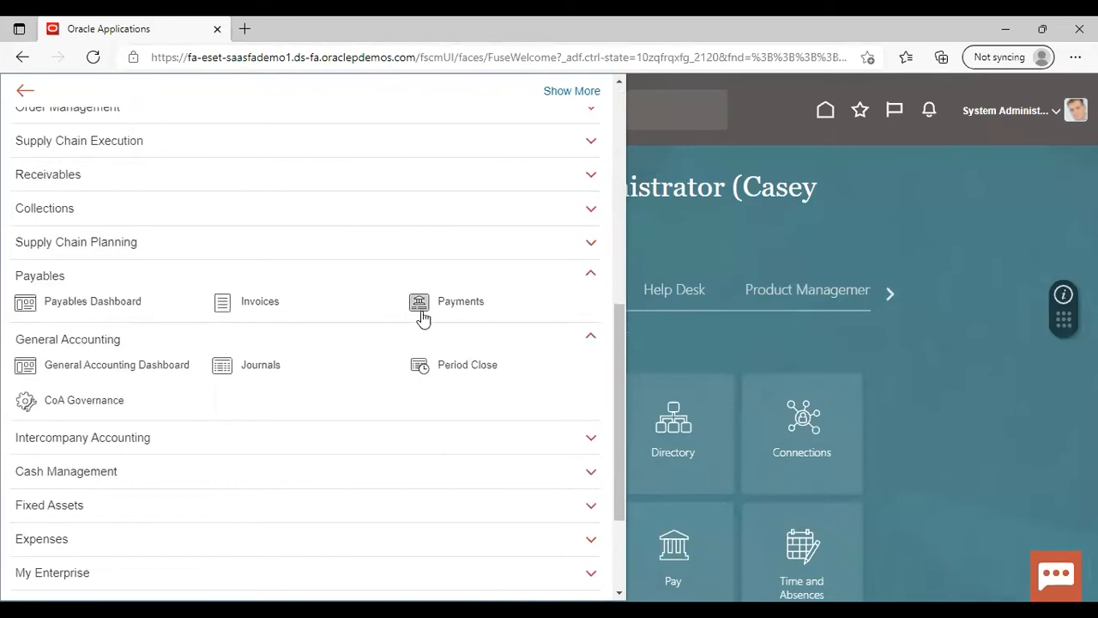
{"action": "left_click", "coordinate": [474, 303]}
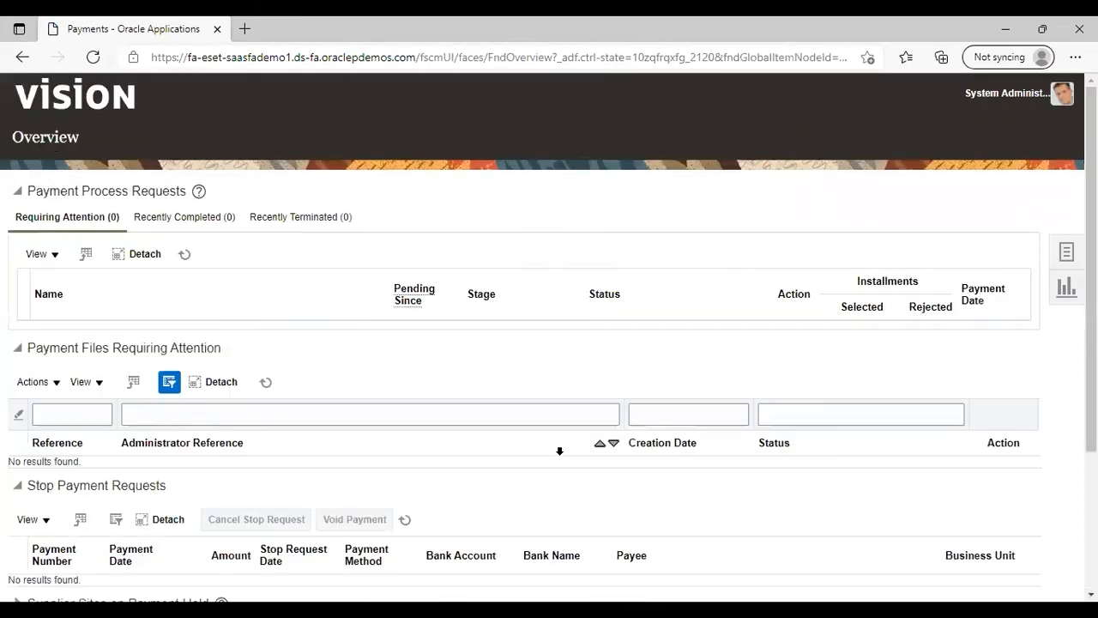
{"action": "left_click", "coordinate": [1066, 254]}
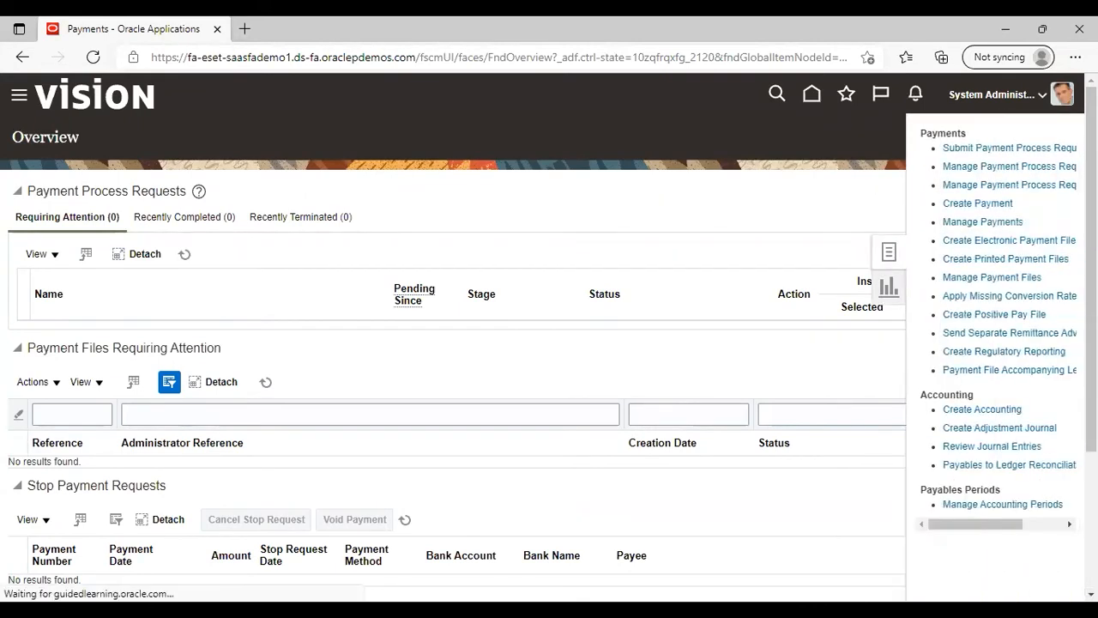
{"action": "left_click", "coordinate": [1022, 185]}
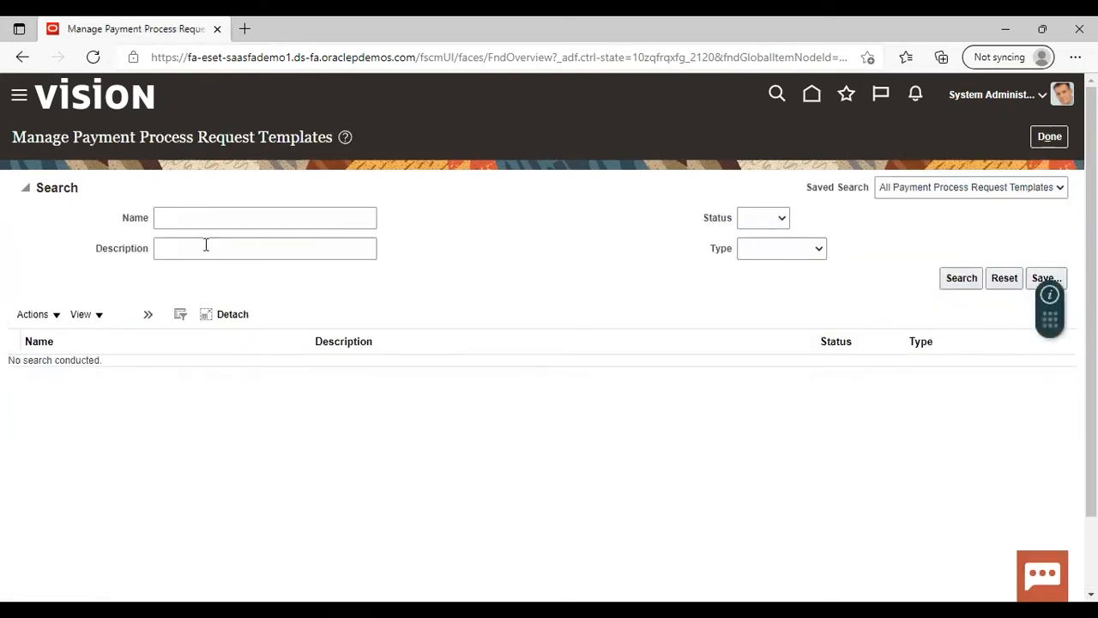
Step: Create a new payment process request template named "staple template"
{"action": "left_click", "coordinate": [147, 314]}
{"action": "left_click", "coordinate": [125, 347]}
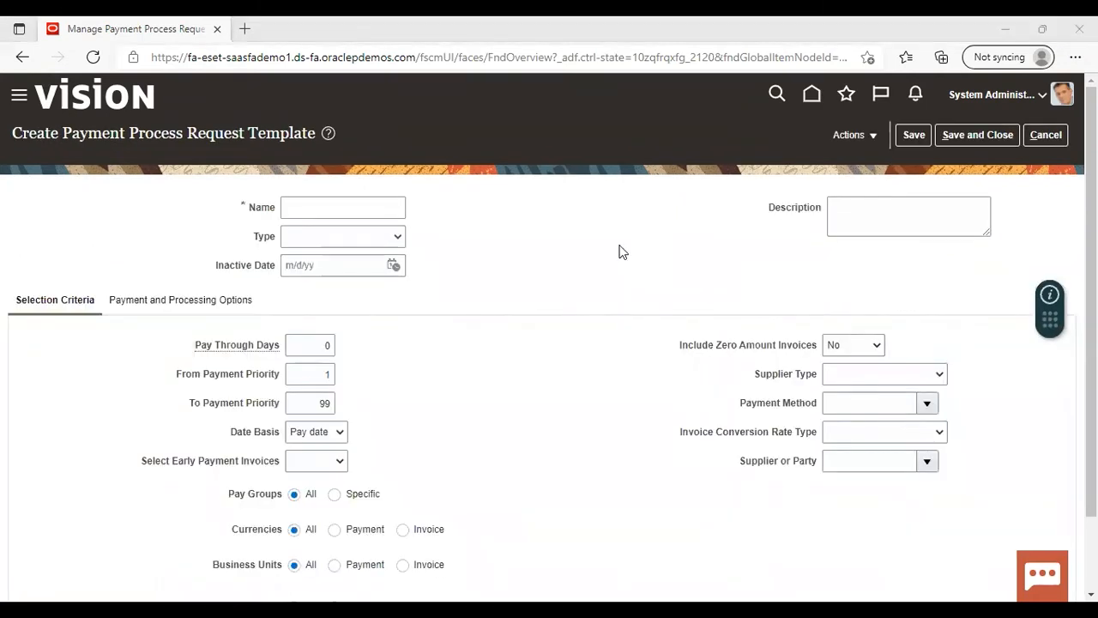
{"action": "left_click", "coordinate": [360, 206]}
{"action": "type", "text": "stap"}
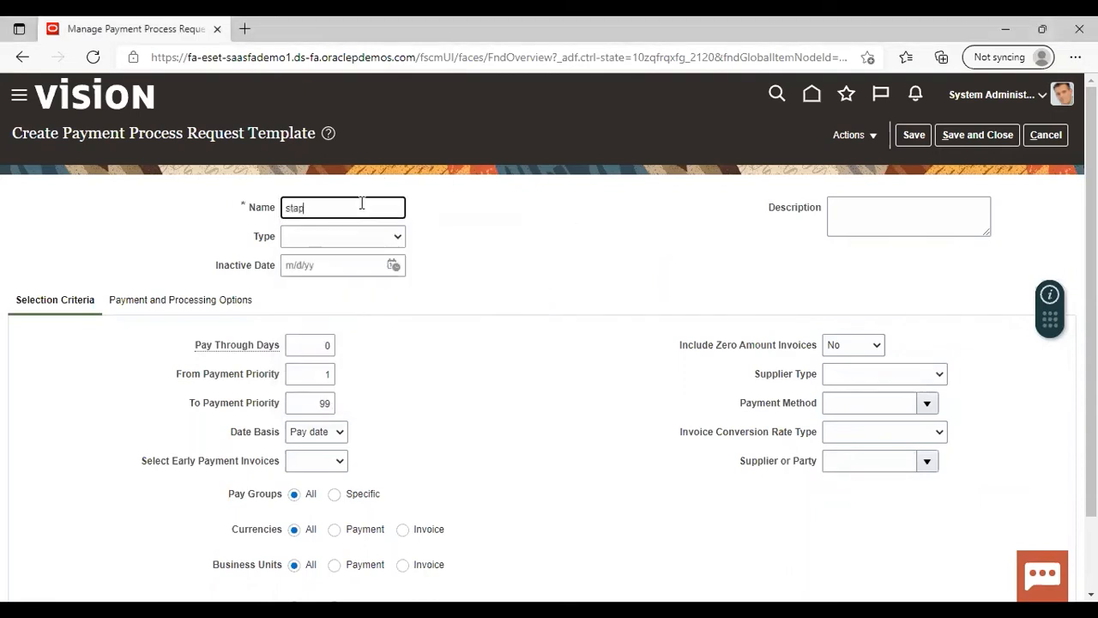
{"action": "type", "text": "le template"}
{"action": "left_click", "coordinate": [497, 234]}
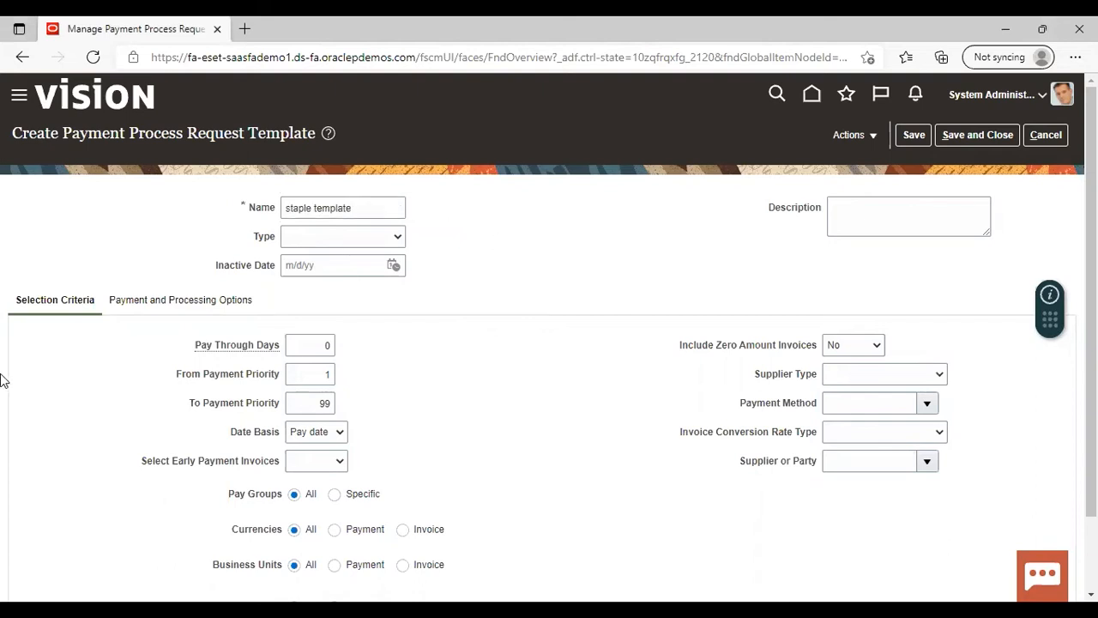
Step: Examine the Date Basis choices and the alternatives for Pay Groups, Currencies and Business Units, restoring each of those three to All
{"action": "scroll", "coordinate": [549, 343], "scroll_direction": "down", "scroll_amount": 1}
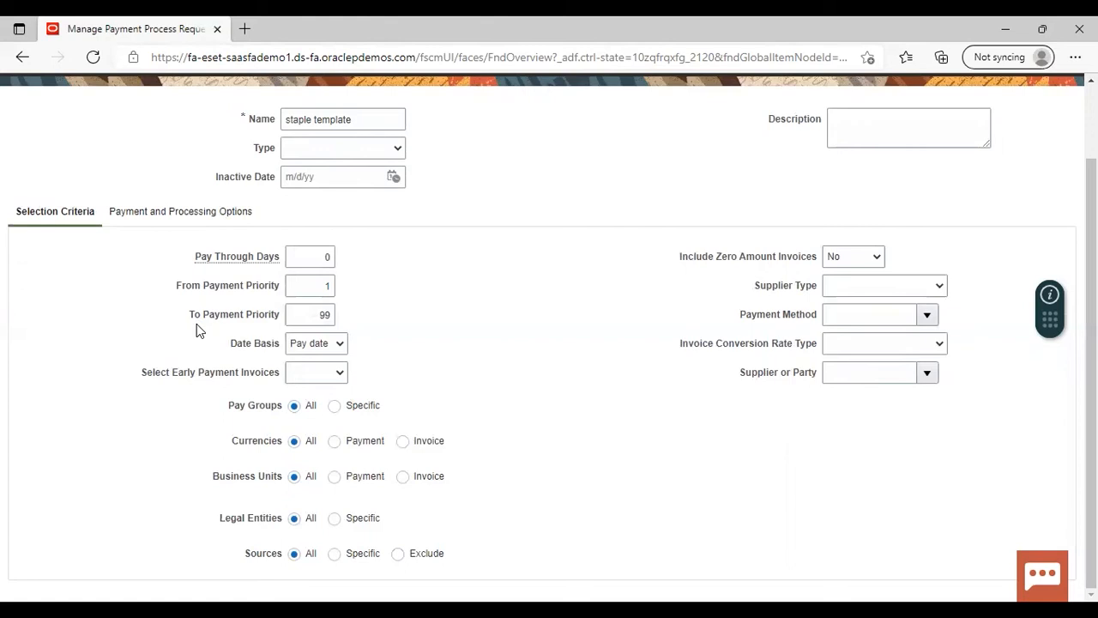
{"action": "left_click", "coordinate": [341, 344]}
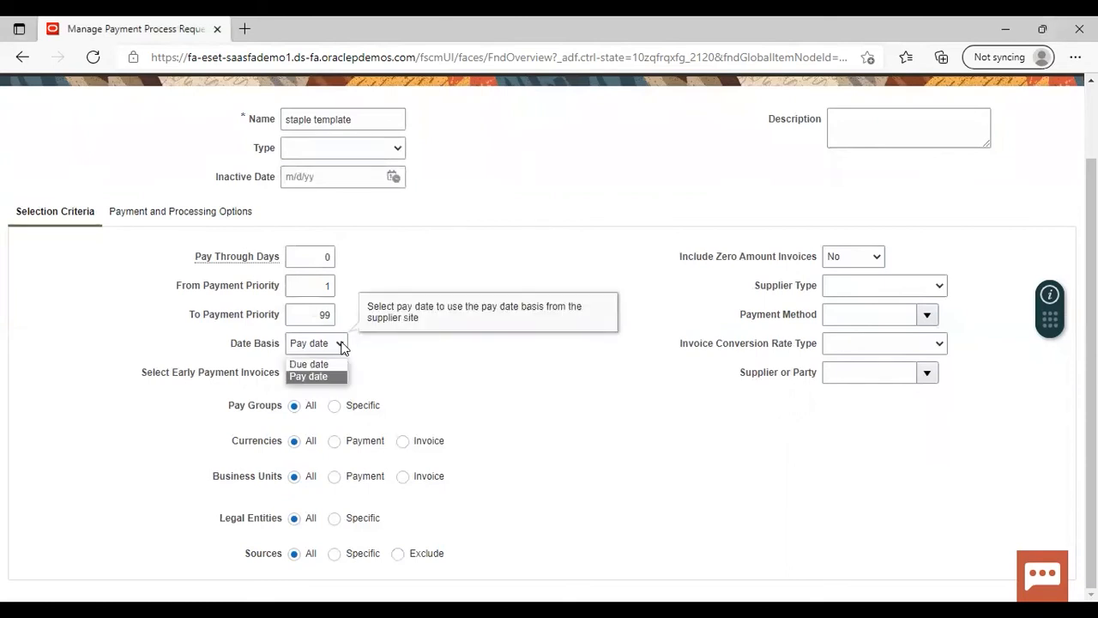
{"action": "left_click", "coordinate": [340, 344]}
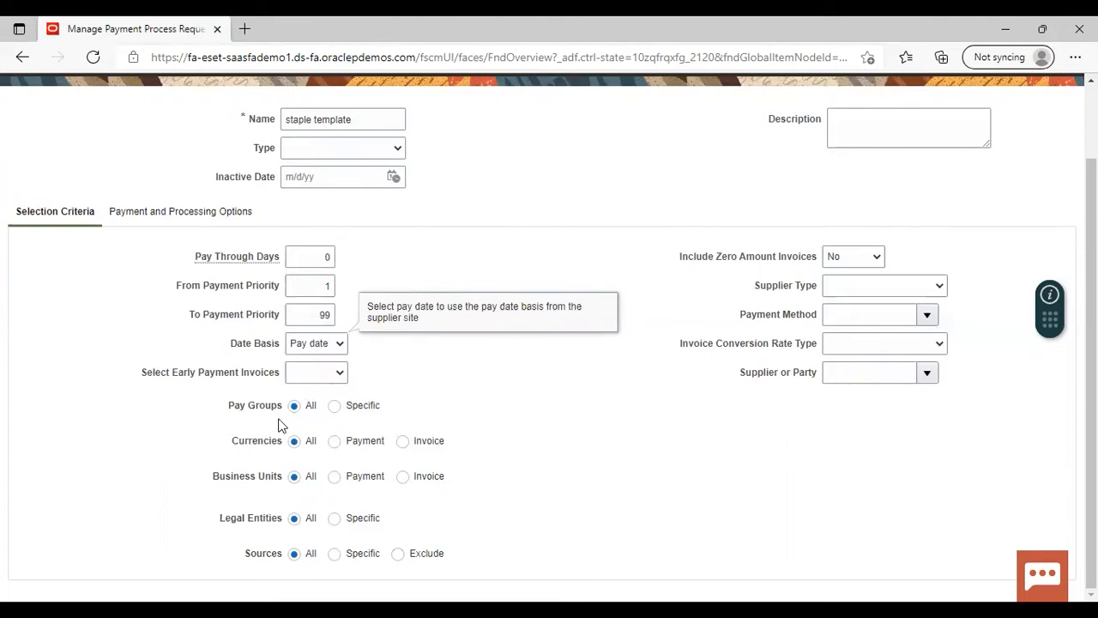
{"action": "left_click", "coordinate": [335, 411]}
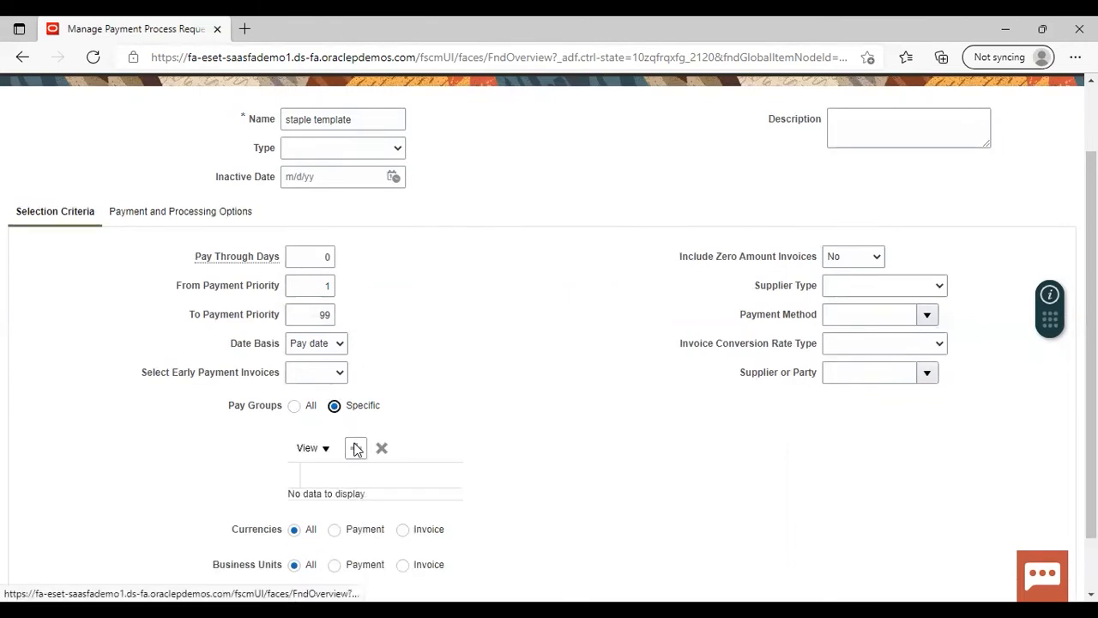
{"action": "left_click", "coordinate": [295, 408]}
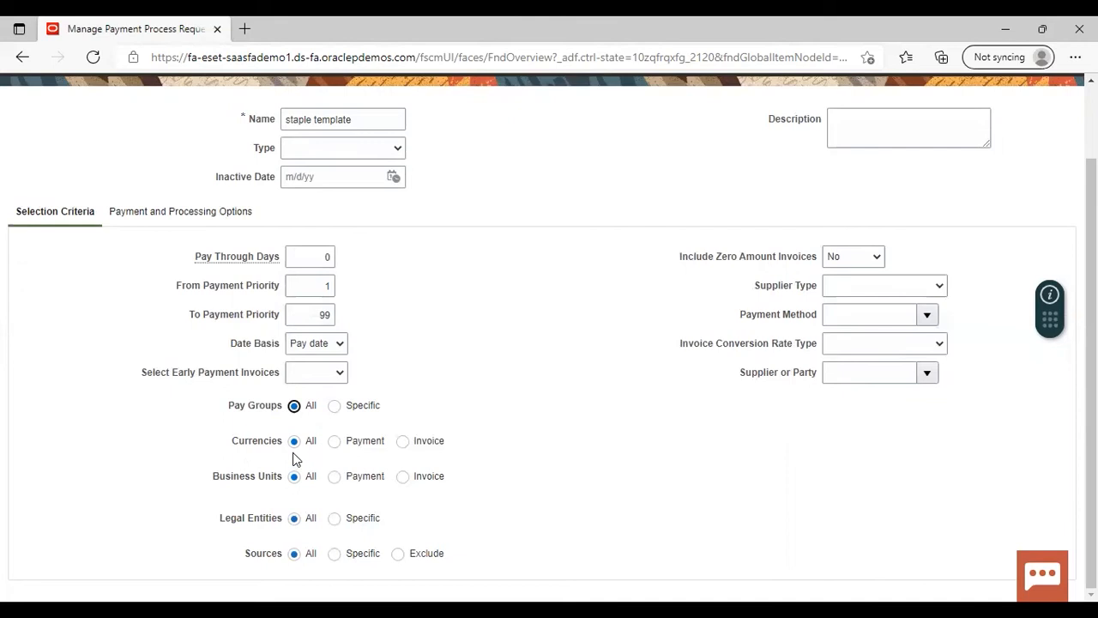
{"action": "left_click", "coordinate": [334, 444]}
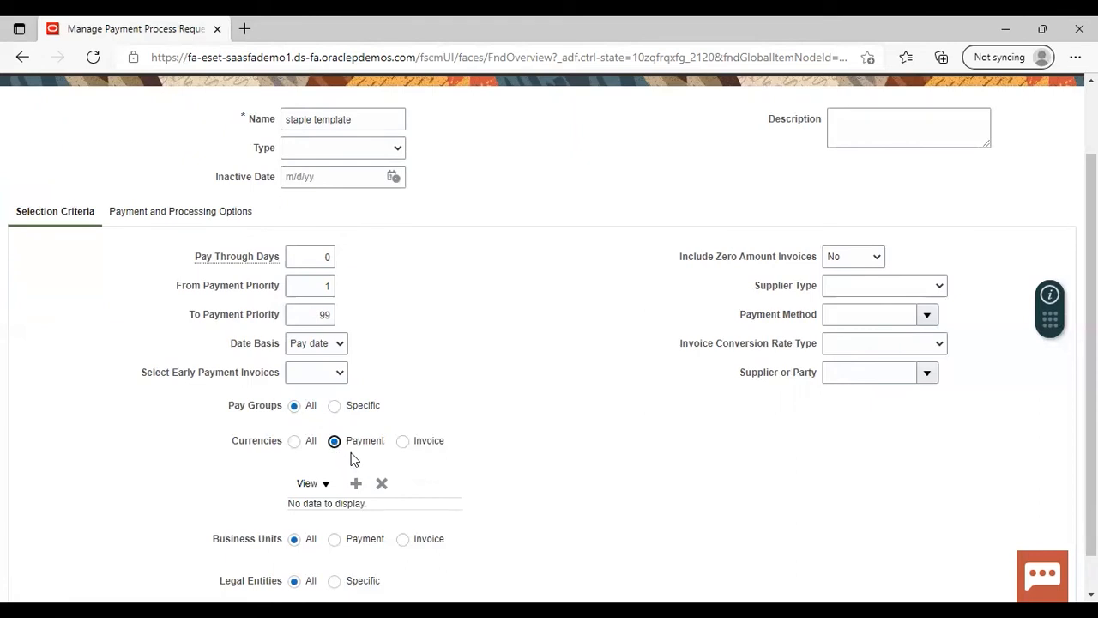
{"action": "left_click", "coordinate": [402, 442]}
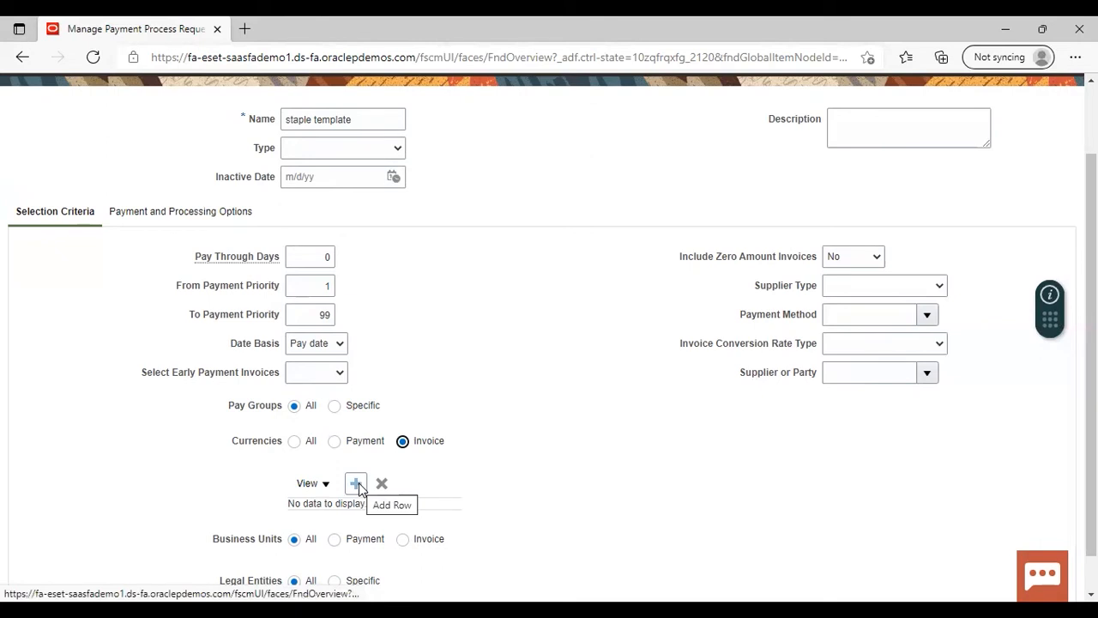
{"action": "left_click", "coordinate": [294, 442]}
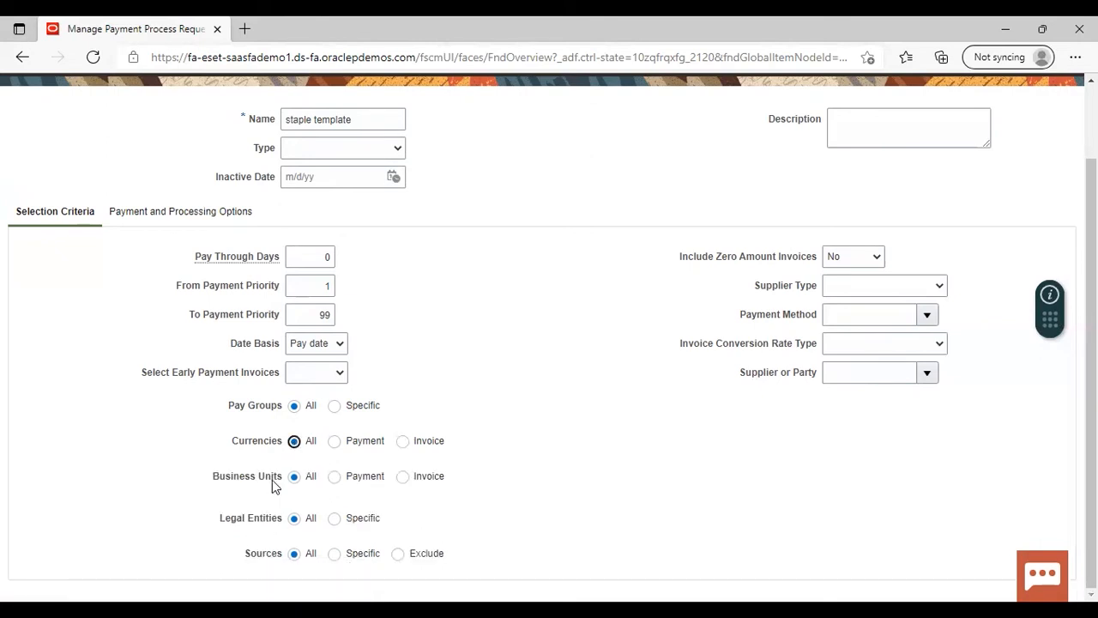
{"action": "left_click", "coordinate": [335, 478]}
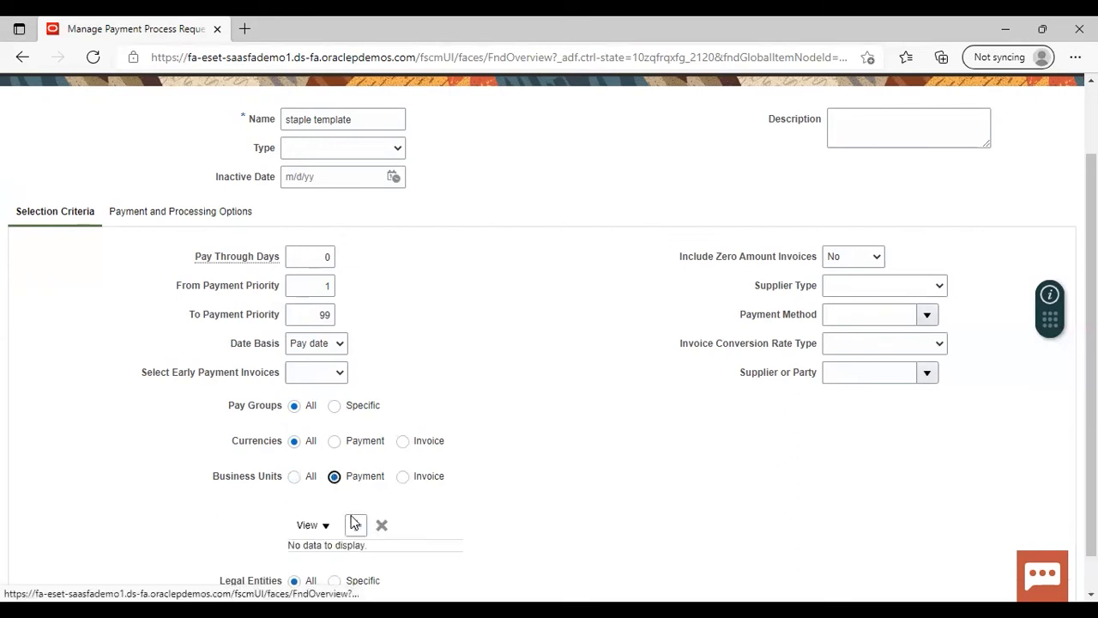
{"action": "left_click", "coordinate": [402, 478]}
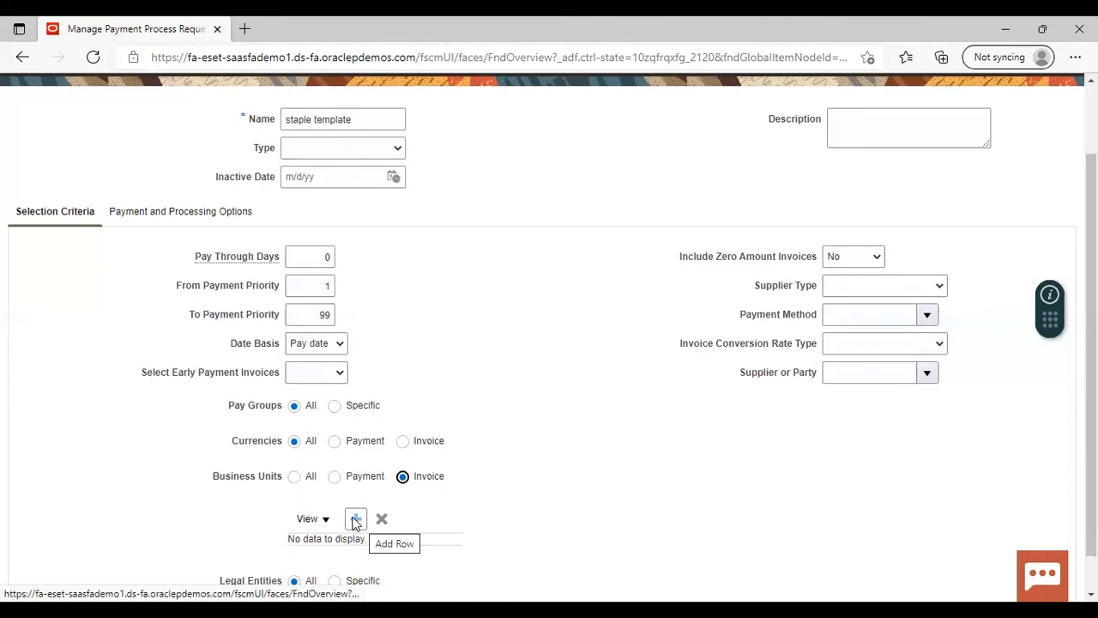
{"action": "left_click", "coordinate": [294, 478]}
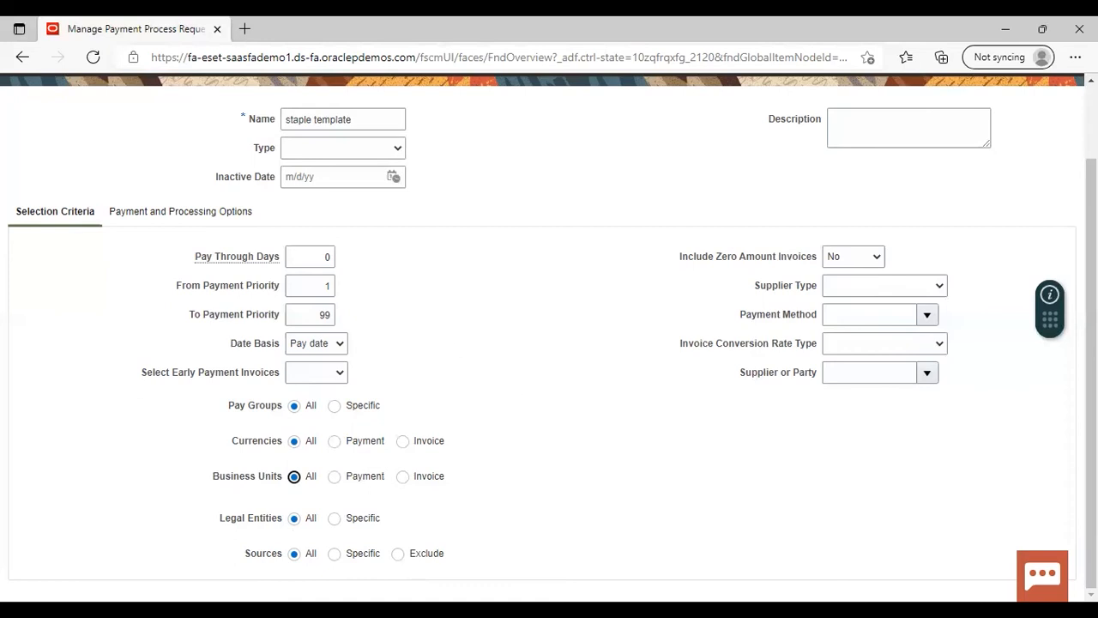
Step: Set Supplier or Party to Staples in the template's selection criteria
{"action": "left_click", "coordinate": [514, 423]}
{"action": "left_click", "coordinate": [848, 375]}
{"action": "type", "text": "sta"}
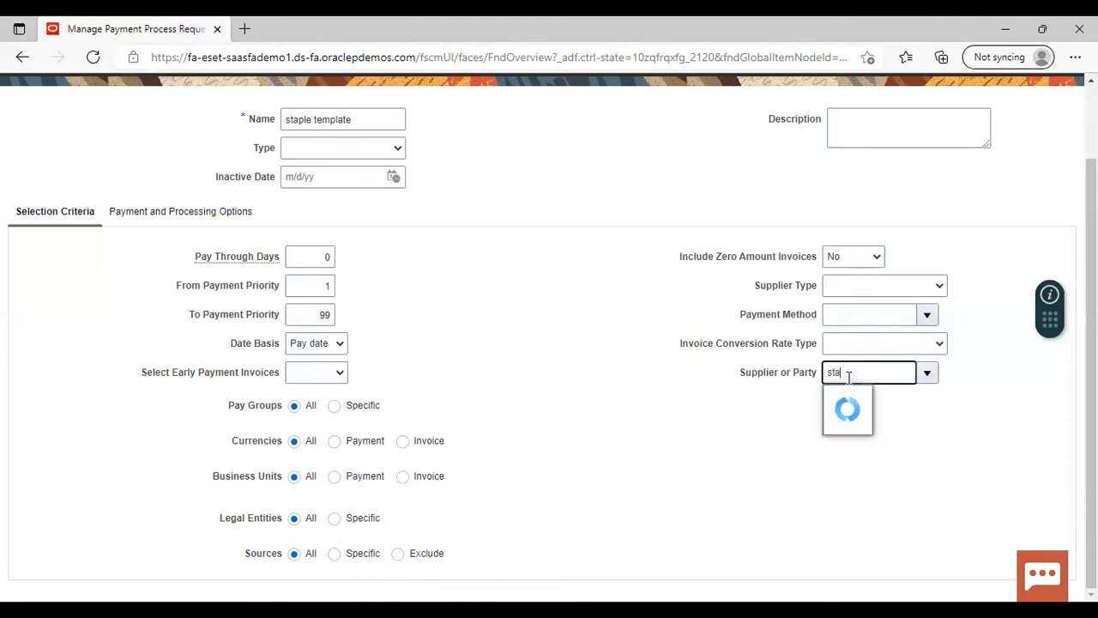
{"action": "type", "text": "ple"}
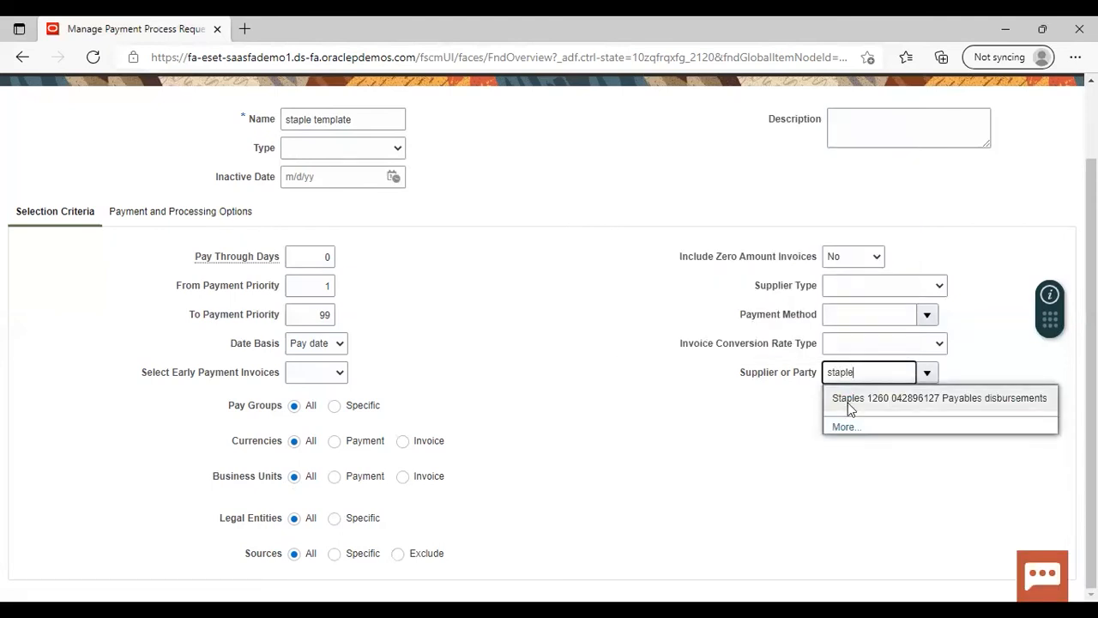
{"action": "left_click", "coordinate": [872, 403]}
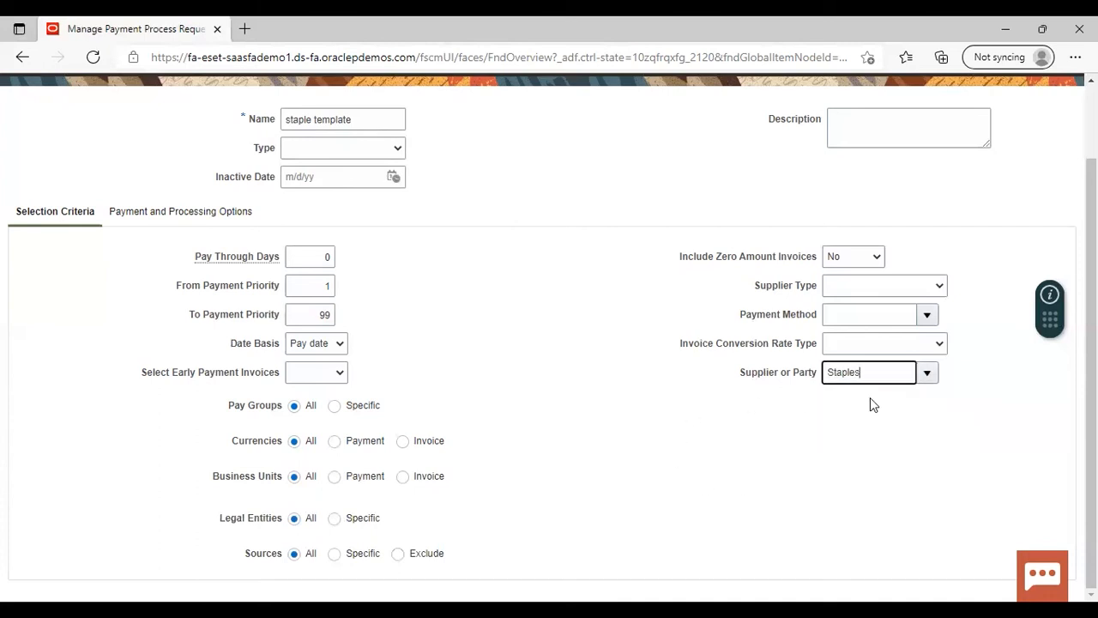
{"action": "left_click", "coordinate": [614, 347]}
Step: Set the template's payment attributes to disbursement bank account BofA-2869, payment document Check Stock A and payment process profile Standard Check
{"action": "left_click", "coordinate": [187, 212]}
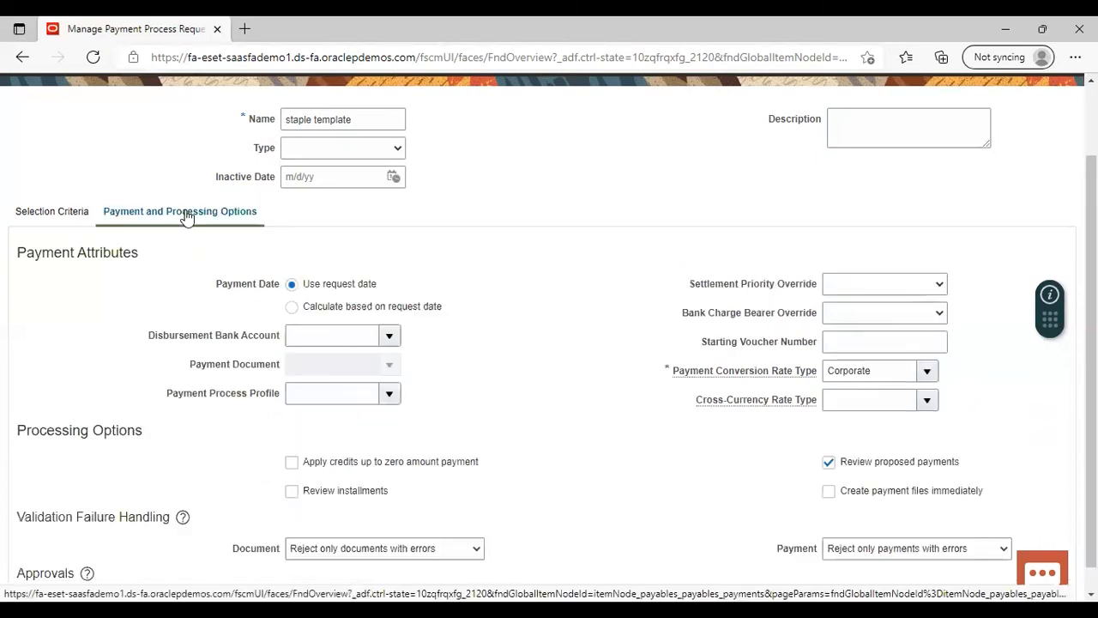
{"action": "left_click", "coordinate": [391, 335]}
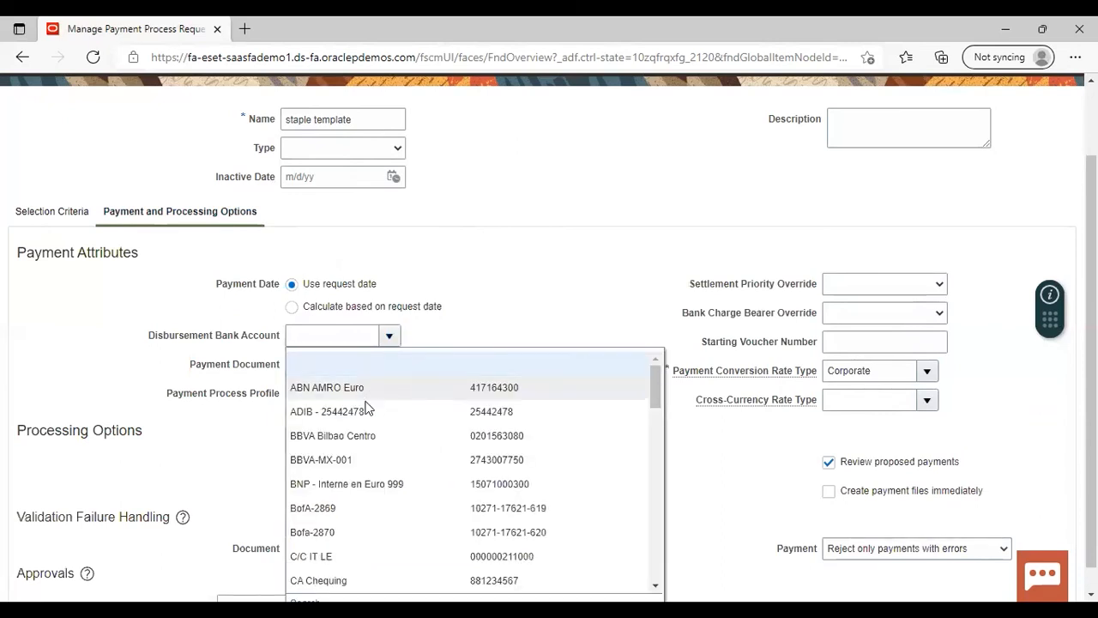
{"action": "left_click", "coordinate": [335, 507]}
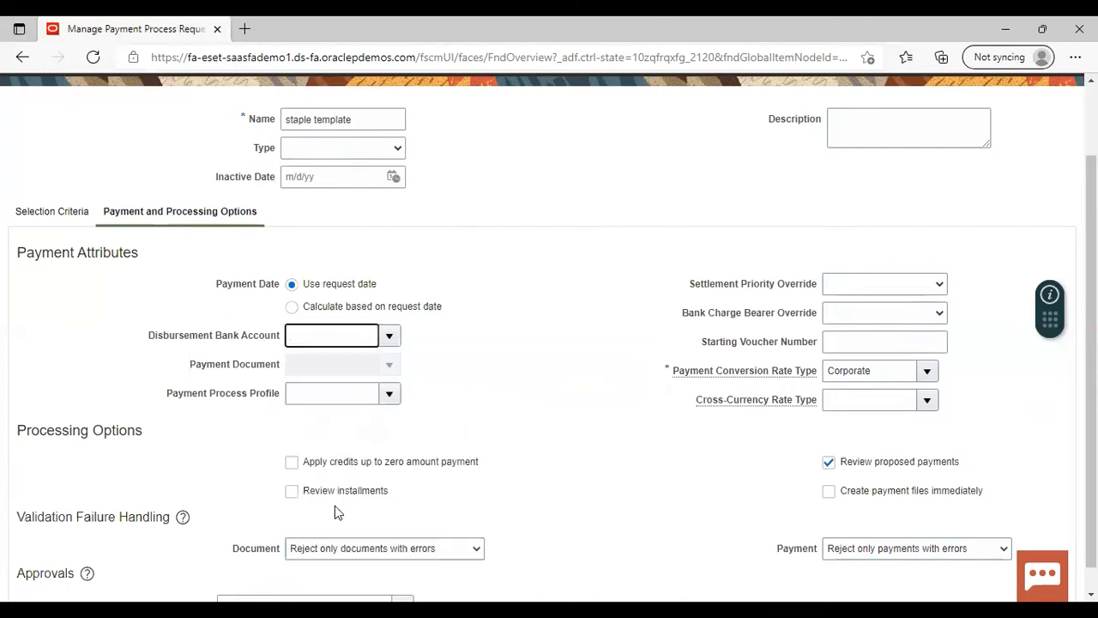
{"action": "left_click", "coordinate": [390, 367]}
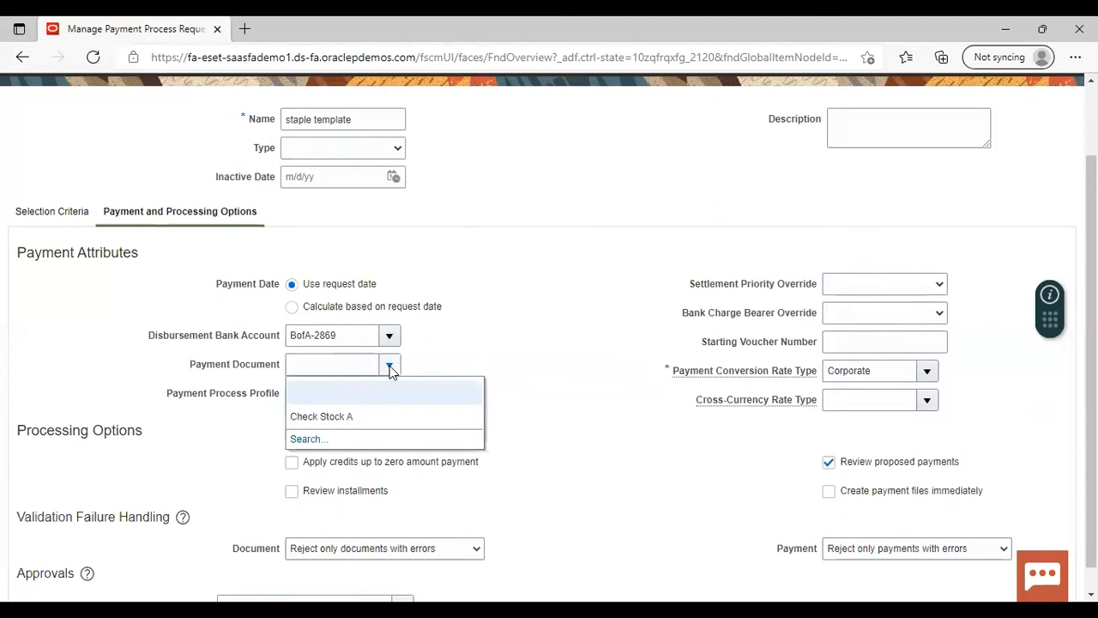
{"action": "left_click", "coordinate": [373, 412]}
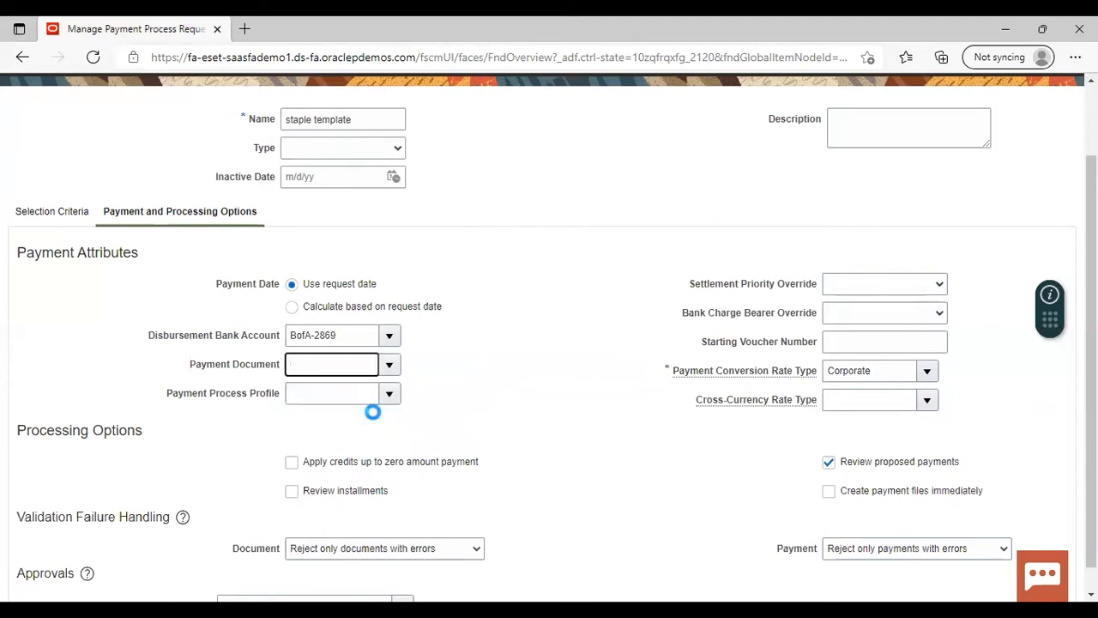
{"action": "left_click", "coordinate": [390, 394]}
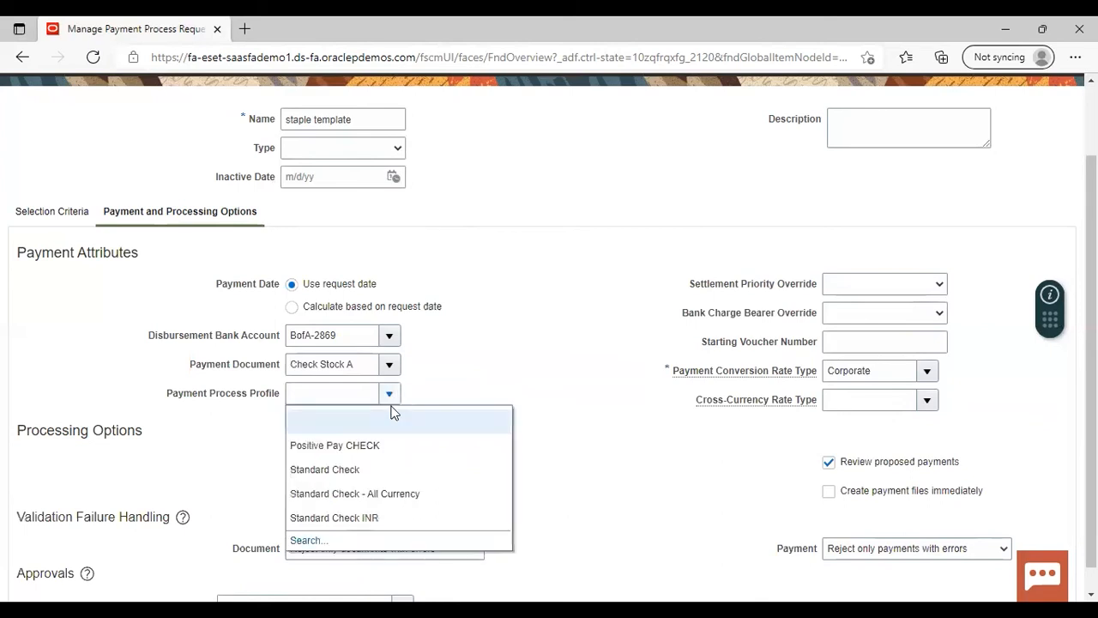
{"action": "left_click", "coordinate": [366, 467]}
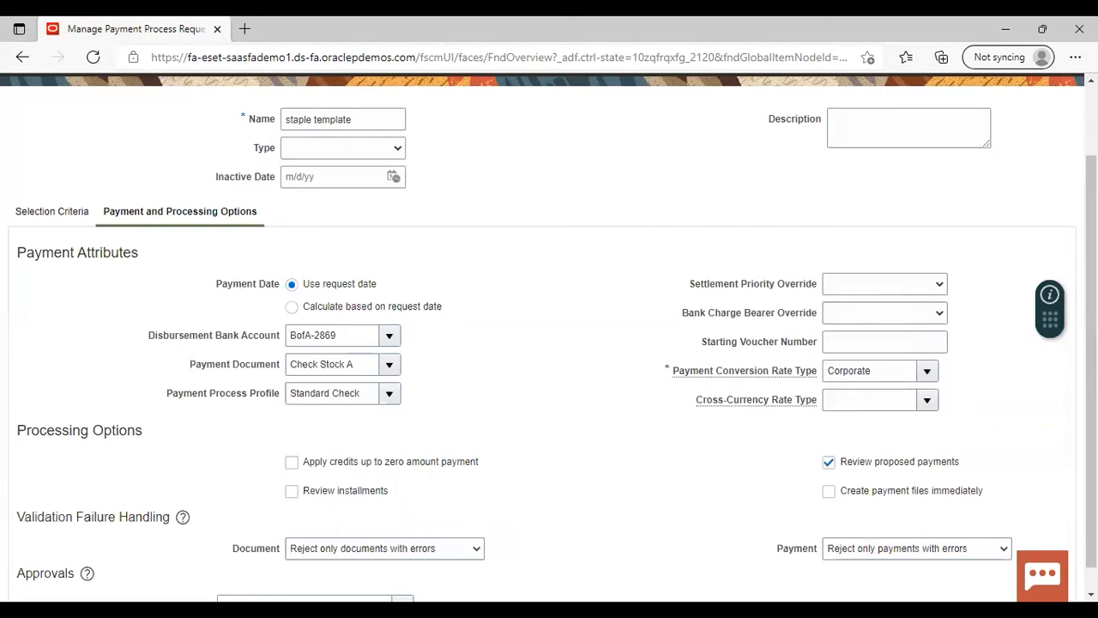
Step: Enable Review installments in the processing options, and save and close the template
{"action": "scroll", "coordinate": [549, 337], "scroll_direction": "down", "scroll_amount": 1}
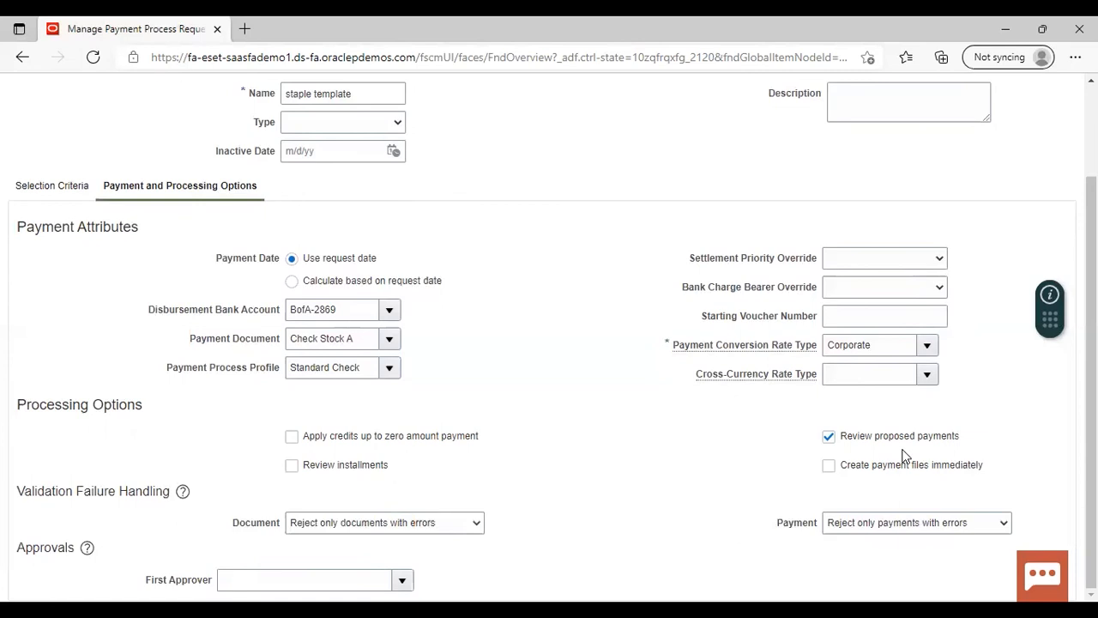
{"action": "left_click", "coordinate": [292, 466]}
{"action": "left_click", "coordinate": [633, 487]}
{"action": "scroll", "coordinate": [549, 343], "scroll_direction": "up", "scroll_amount": 2}
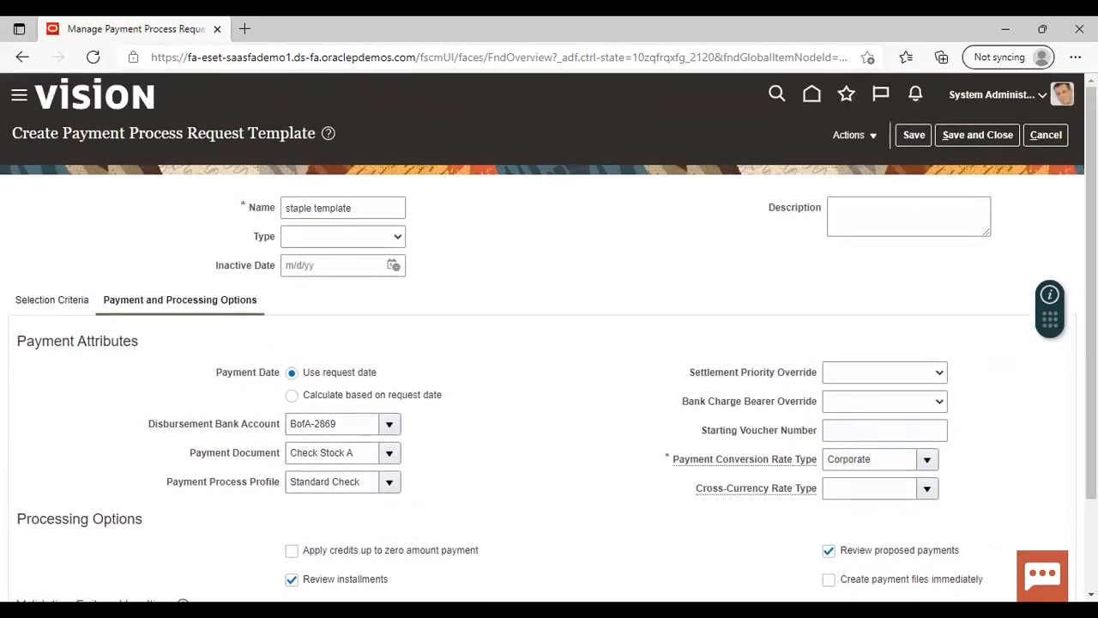
{"action": "left_click", "coordinate": [973, 135]}
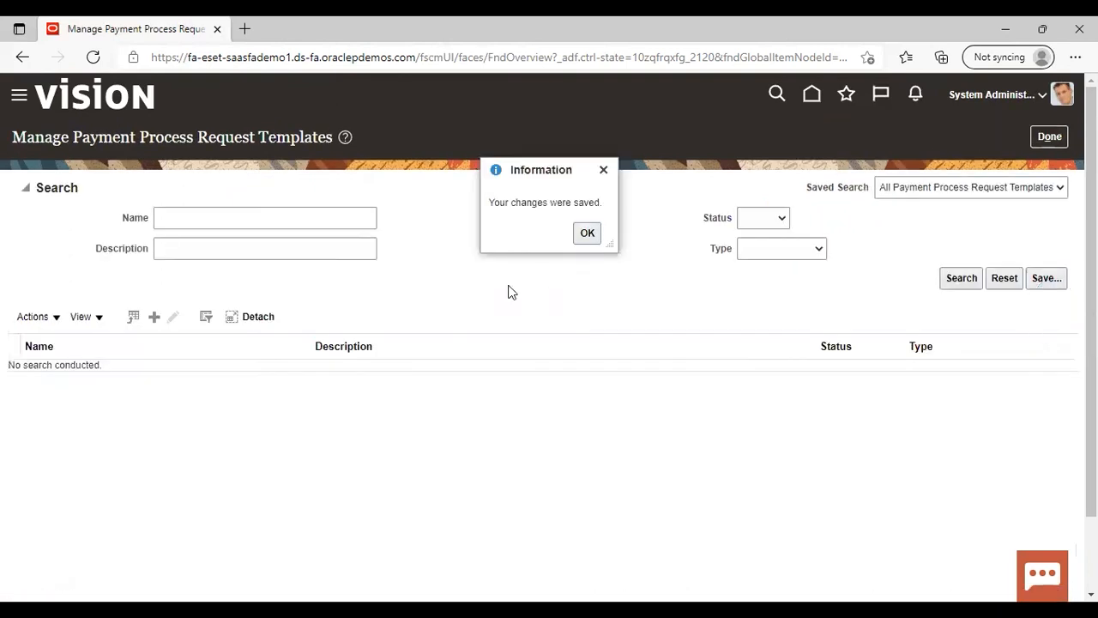
{"action": "left_click", "coordinate": [586, 232]}
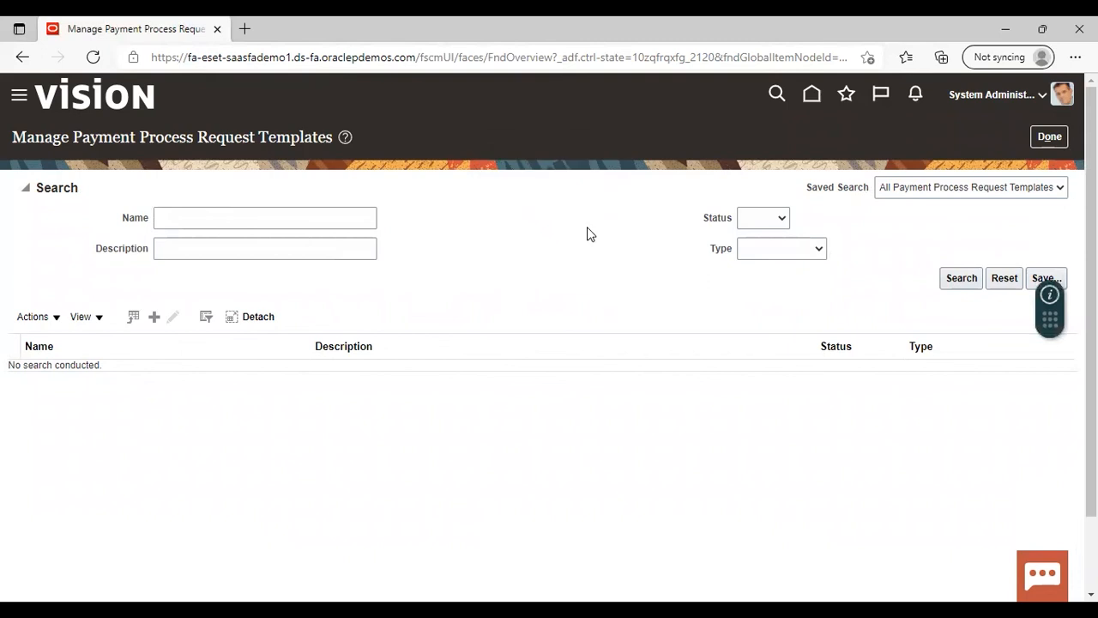
Step: Search the payment process request templates for the name "staple"
{"action": "left_click", "coordinate": [244, 218]}
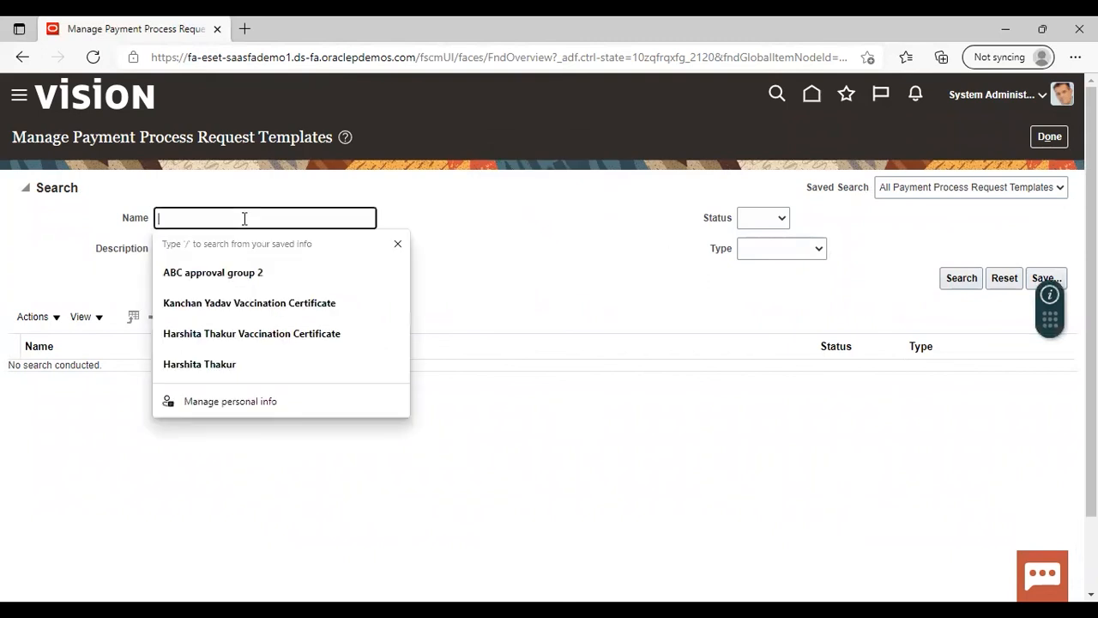
{"action": "type", "text": "stapke"}
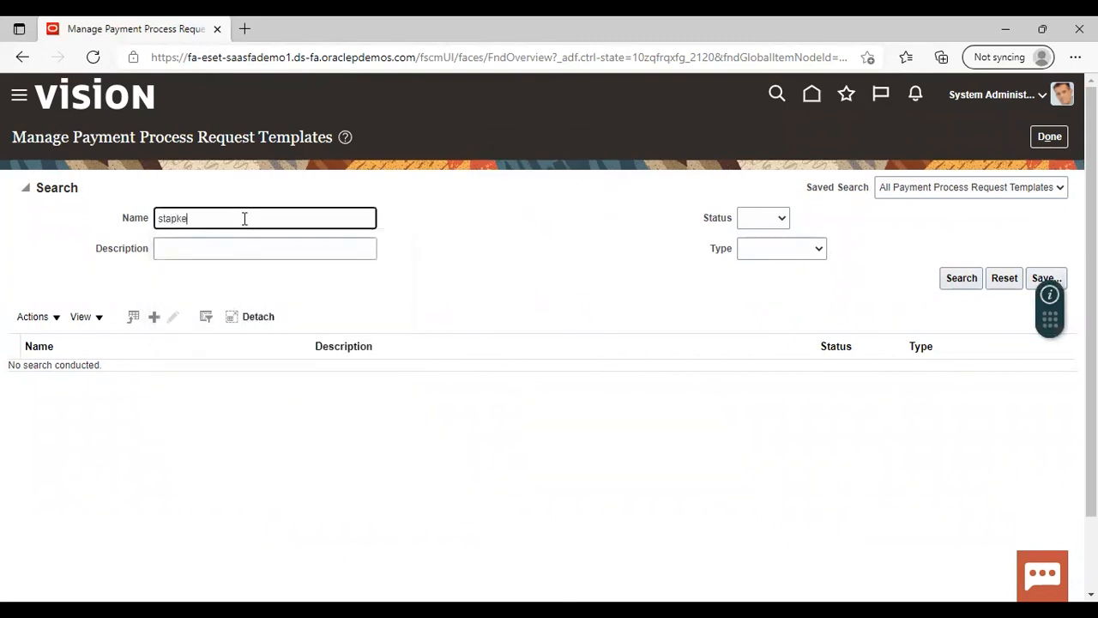
{"action": "key", "text": "BackSpace"}
{"action": "key", "text": "BackSpace"}
{"action": "type", "text": "le"}
{"action": "key", "text": "Return"}
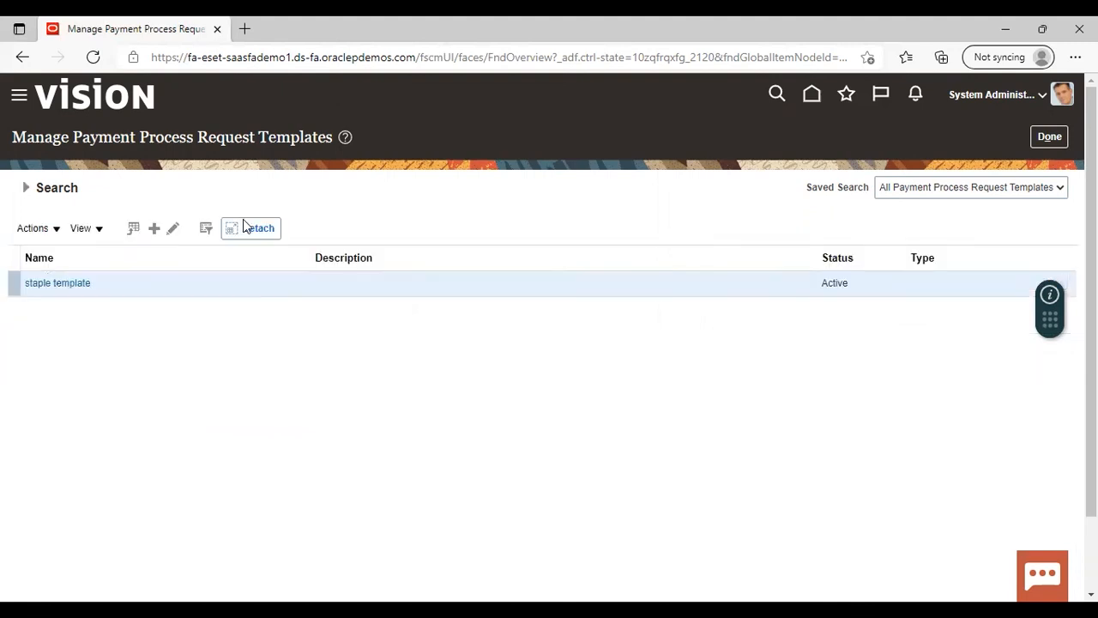